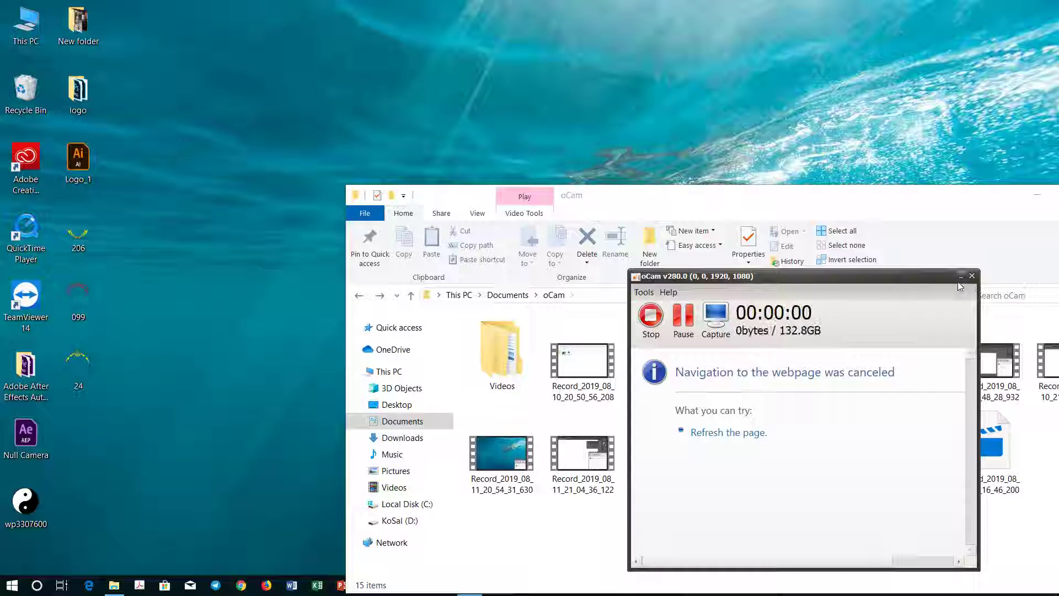
Start the oCam recording and move the Explorer window toward the lower-right corner.
left_click(961, 277)
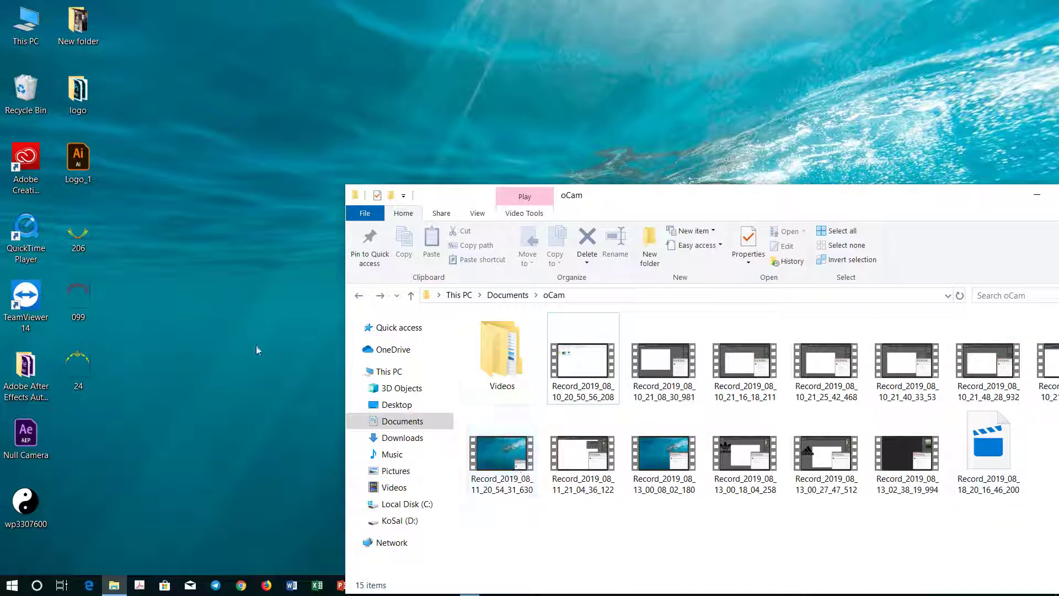
mouse_move(755, 203)
left_mouse_down()
mouse_move(813, 251)
mouse_move(917, 267)
left_mouse_up()
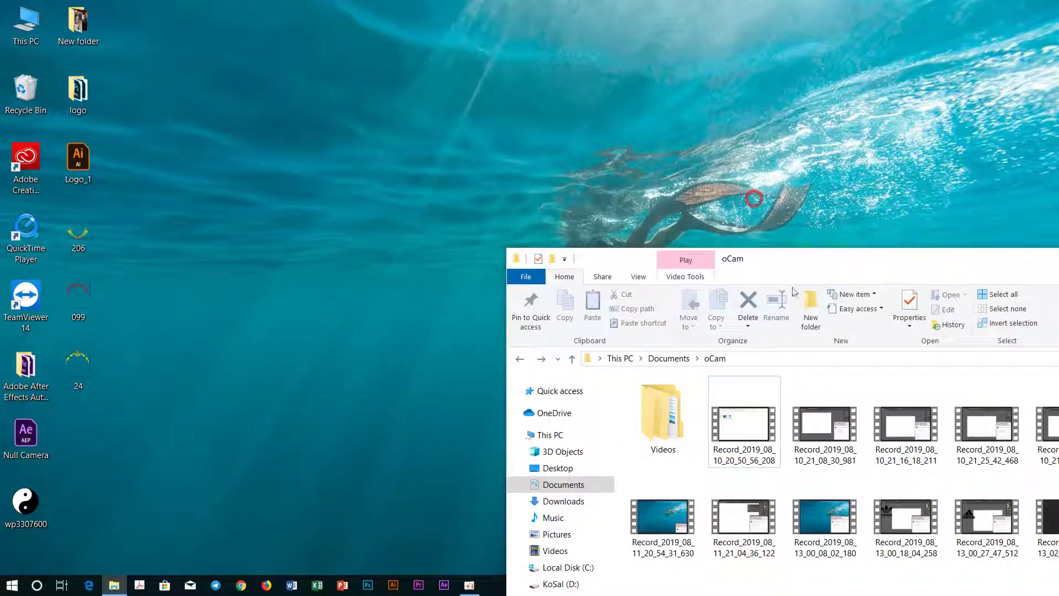
left_click(405, 362)
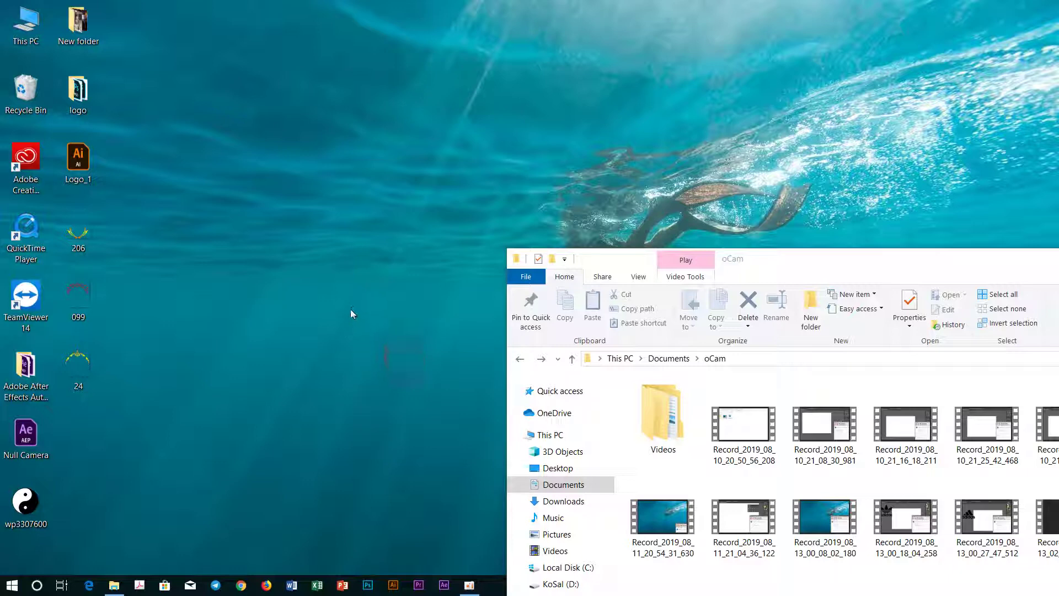
left_click(378, 325)
Bring Illustrator's home screen forward, then open the Start menu app list.
left_click(391, 586)
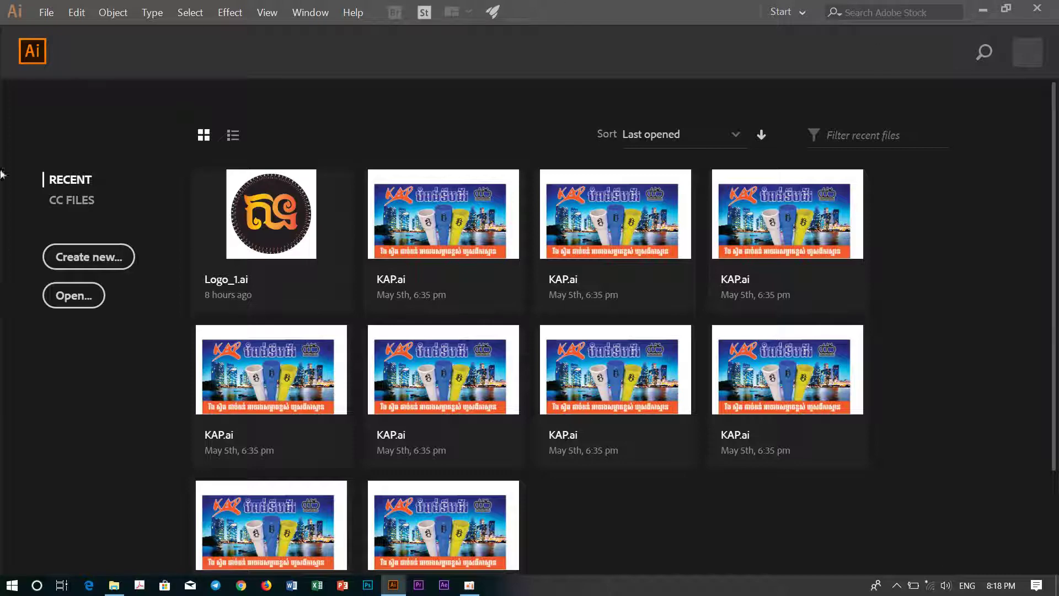
left_click(12, 585)
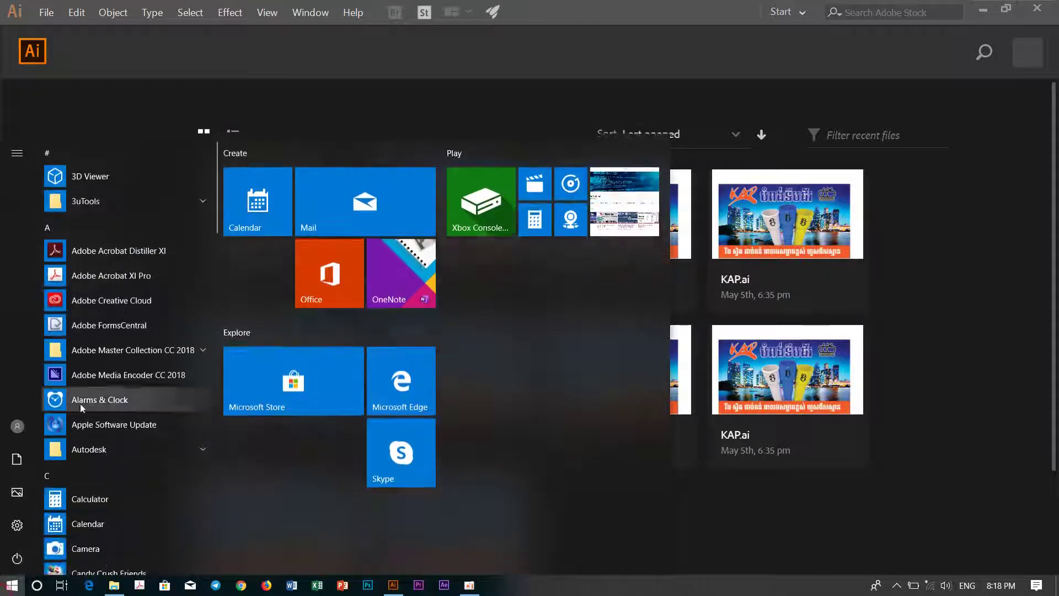
left_click(156, 360)
key("Escape")
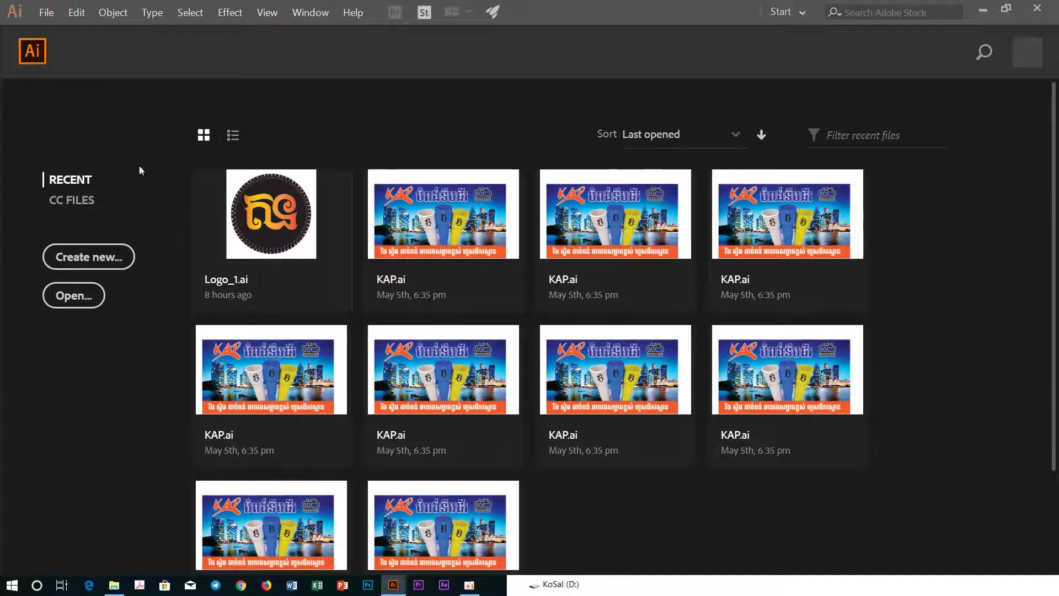
Open the New Document dialog from the File menu.
left_click(45, 14)
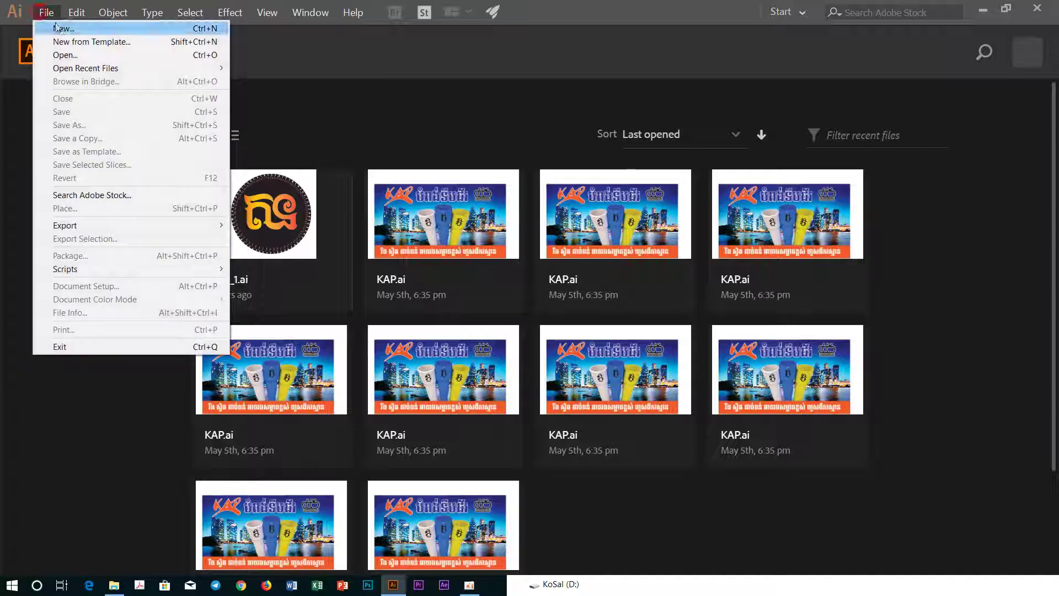
left_click(114, 30)
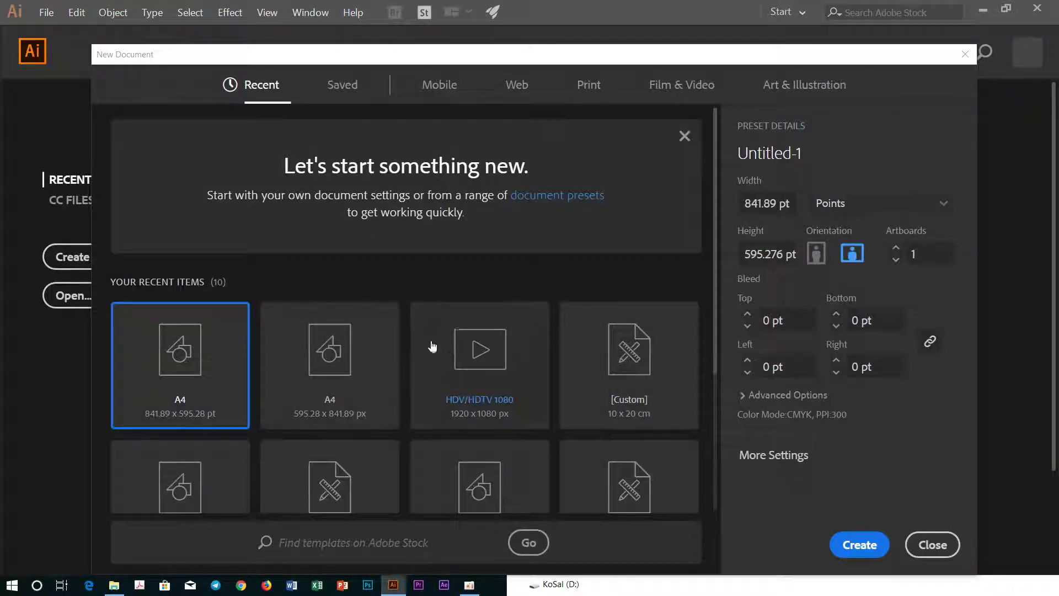
scroll(431, 339, "down", 5)
scroll(406, 293, "up", 5)
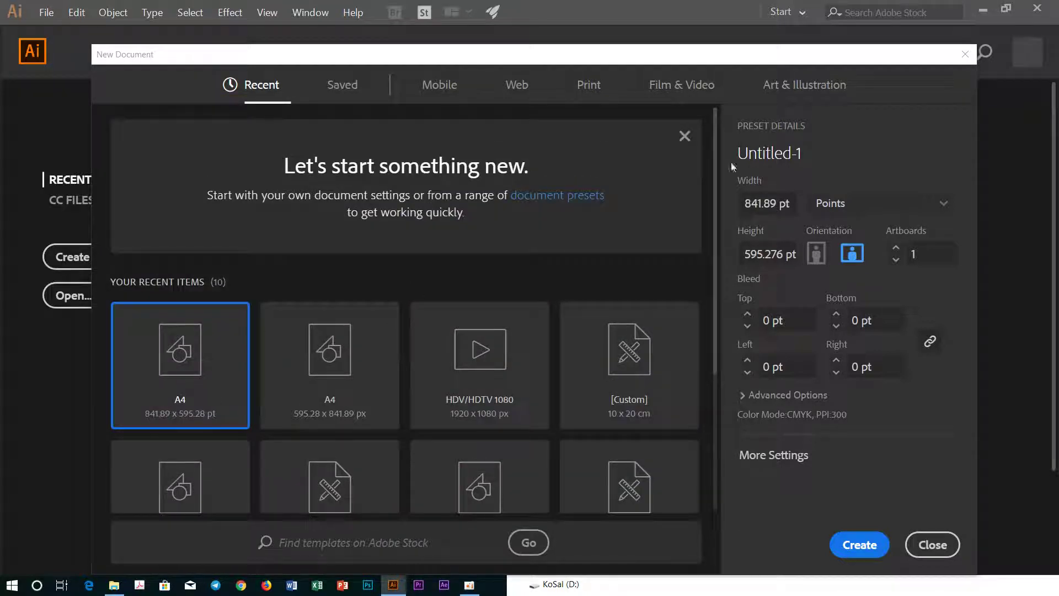
Try Points, Pixels and Centimeters as document units, keep Centimeters, and show the Print presets.
left_click(900, 209)
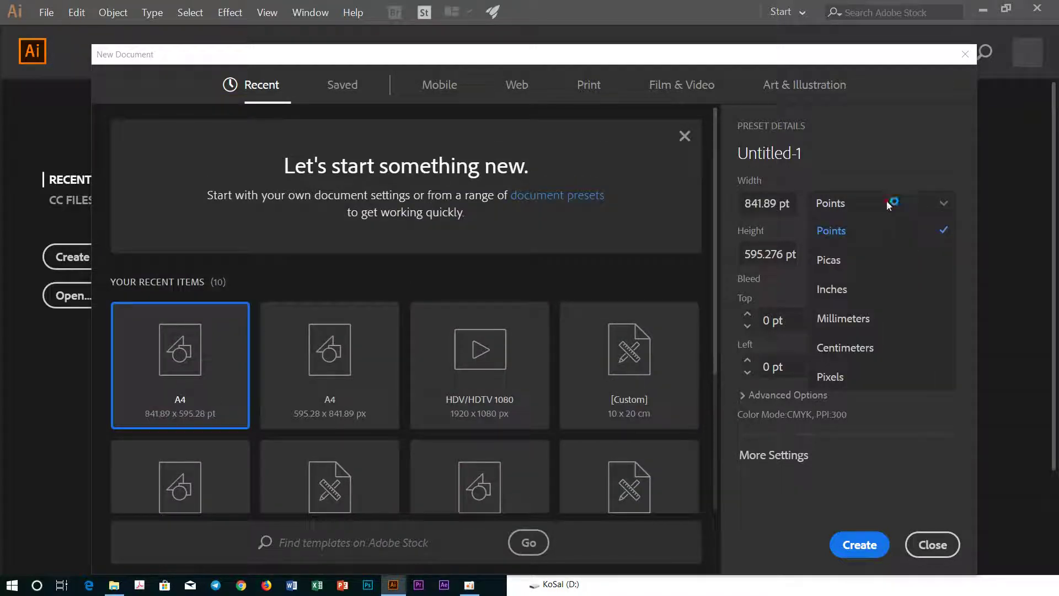
left_click(886, 201)
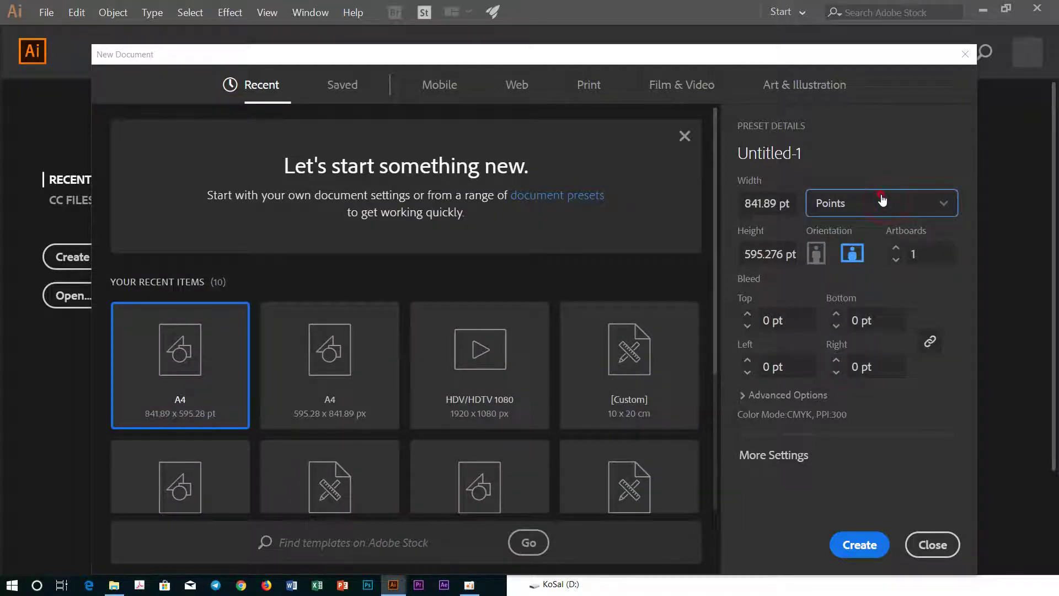
left_click(882, 201)
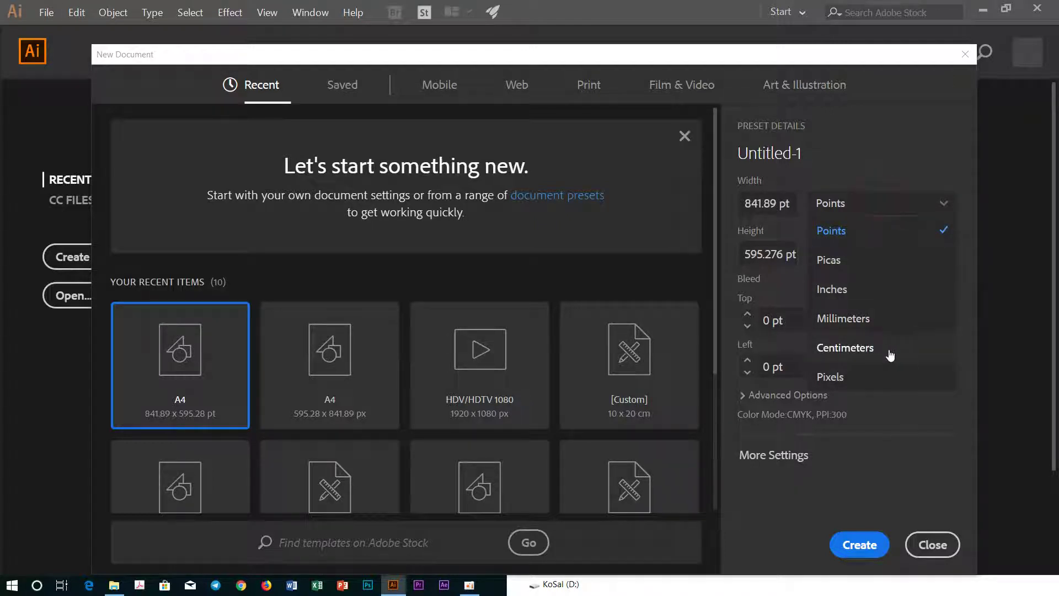
left_click(874, 376)
left_click(860, 206)
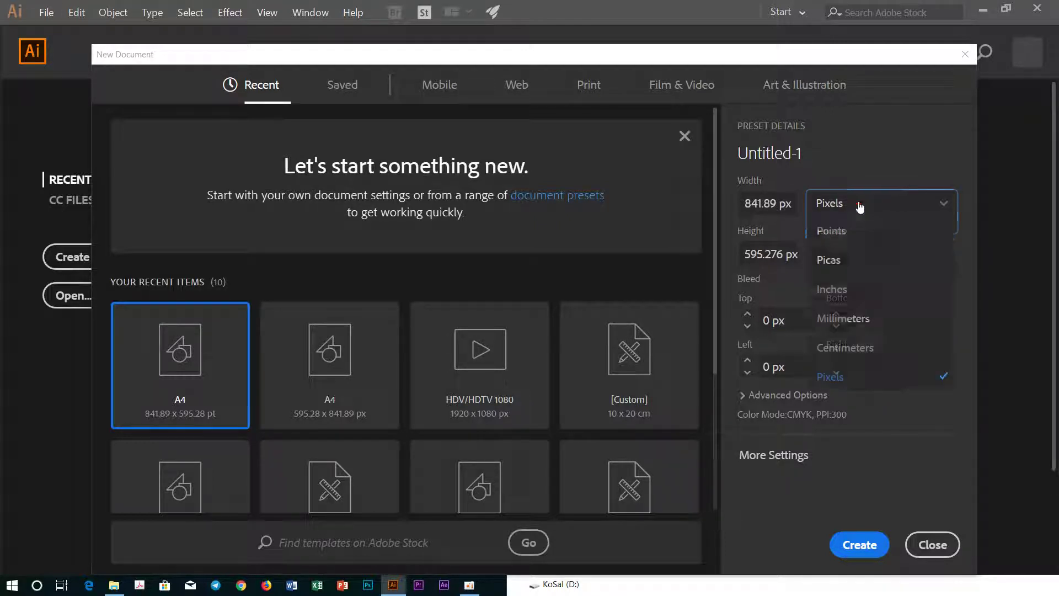
left_click(872, 347)
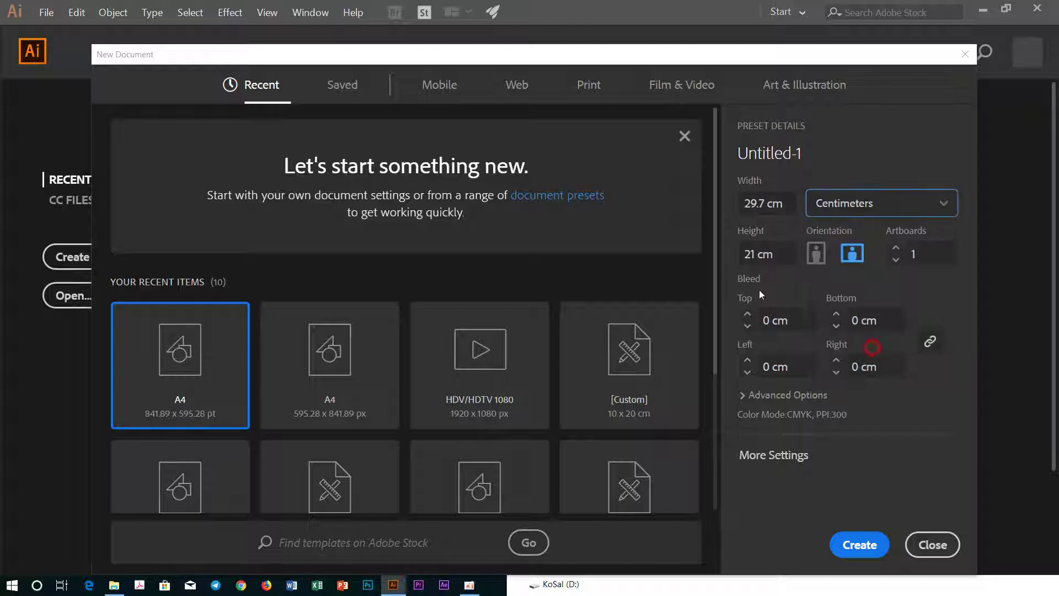
left_click(869, 203)
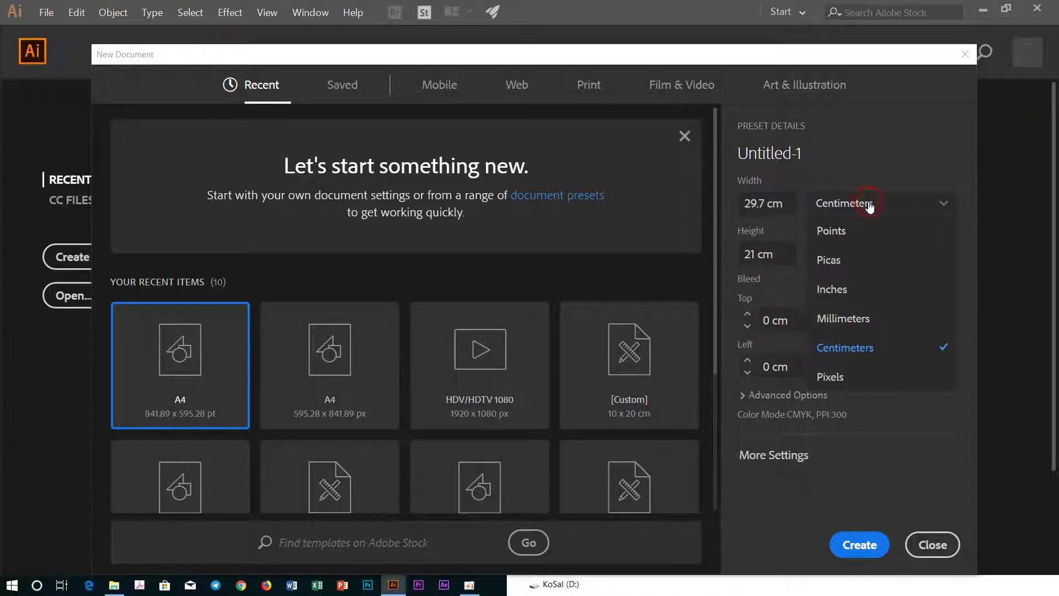
left_click(867, 204)
left_click(588, 87)
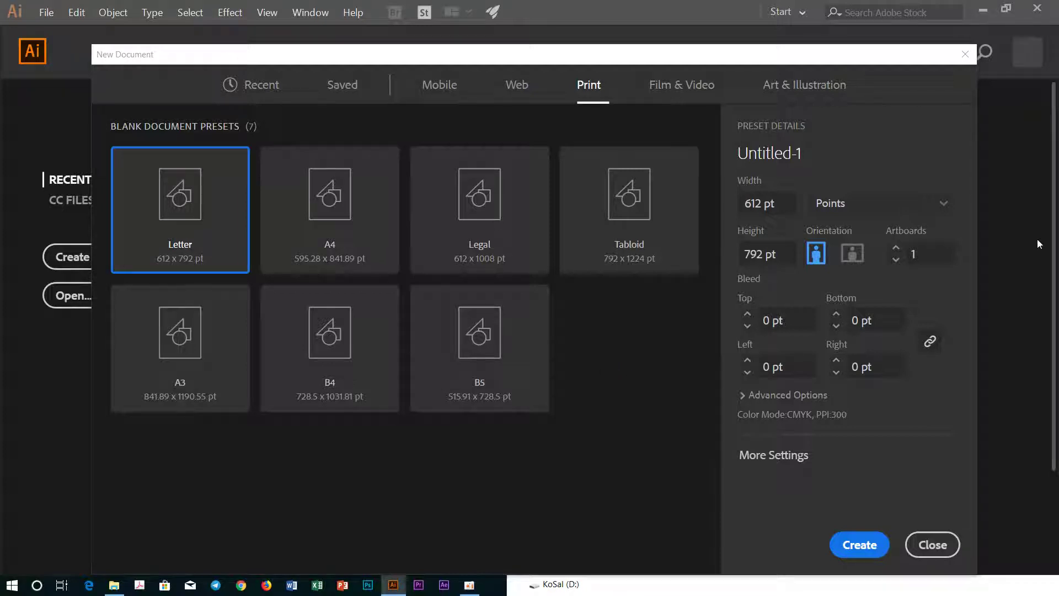
Create a new blank document from the A4 print preset.
left_click(345, 197)
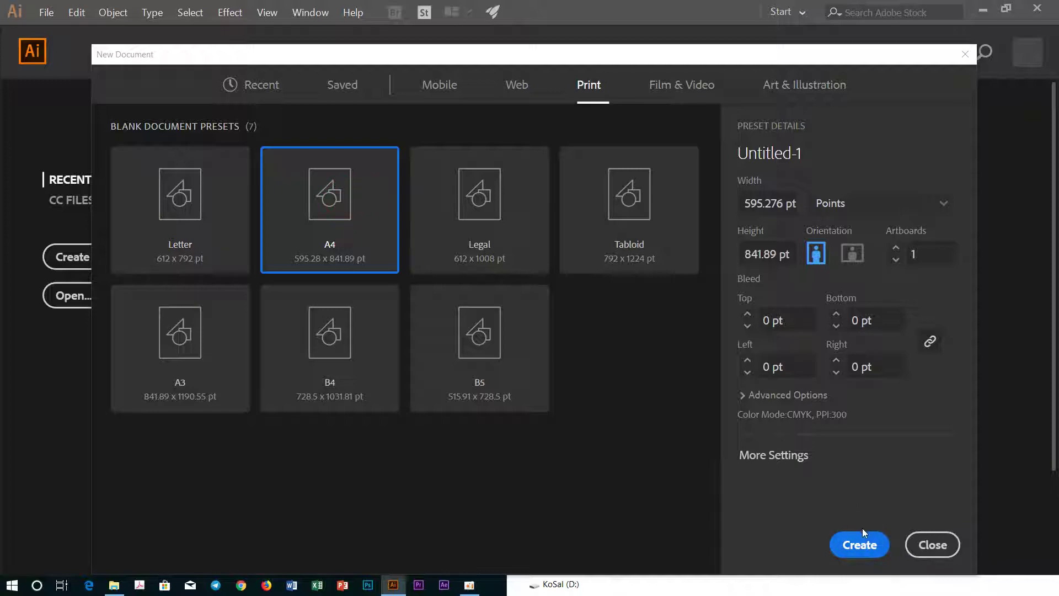
left_click(871, 545)
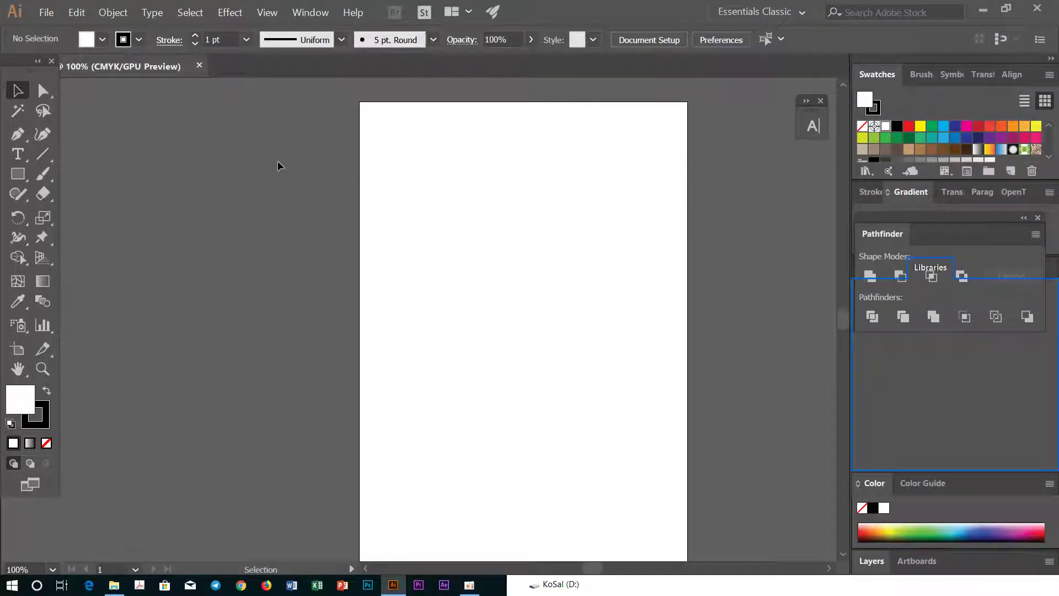
left_click(77, 7)
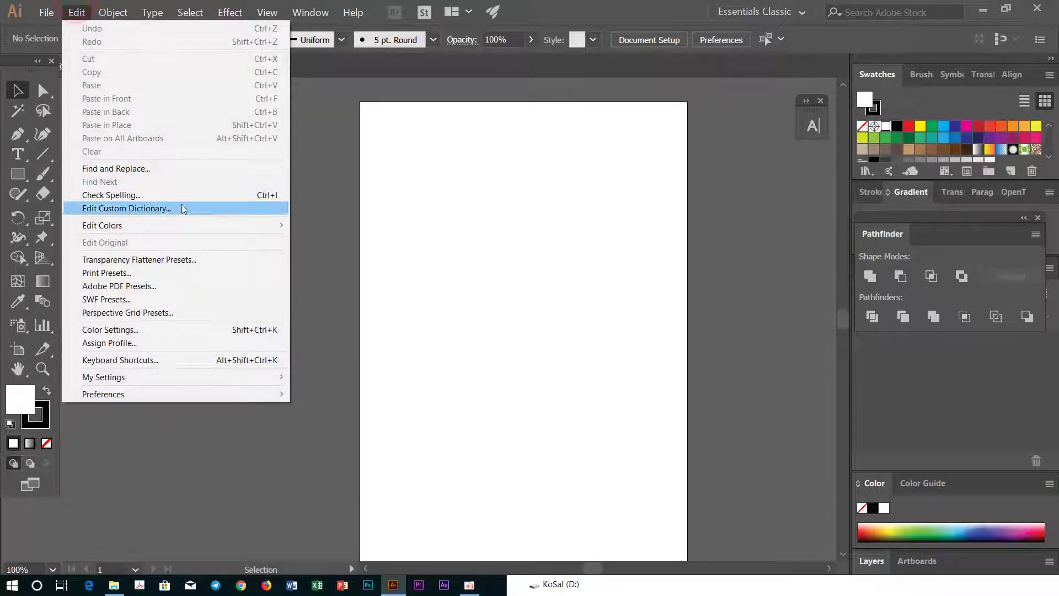
left_click(46, 13)
left_click(64, 28)
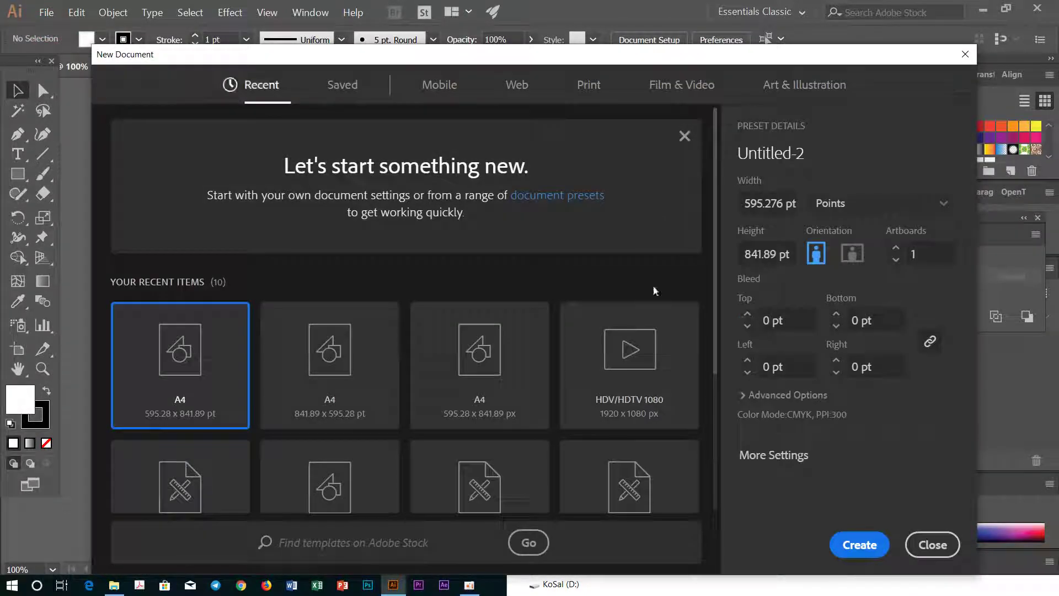
left_click(851, 253)
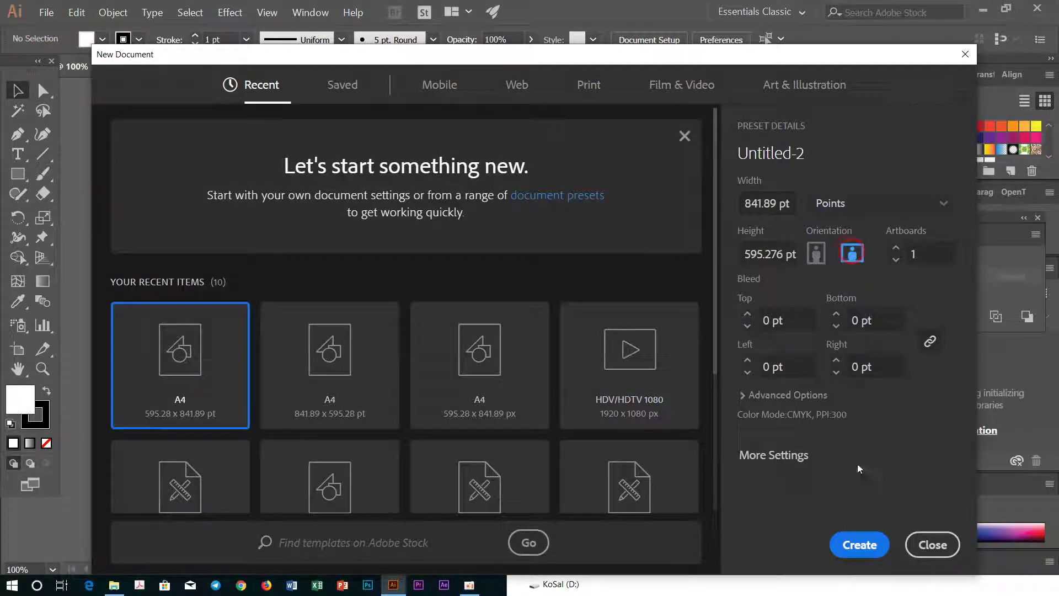
left_click(859, 544)
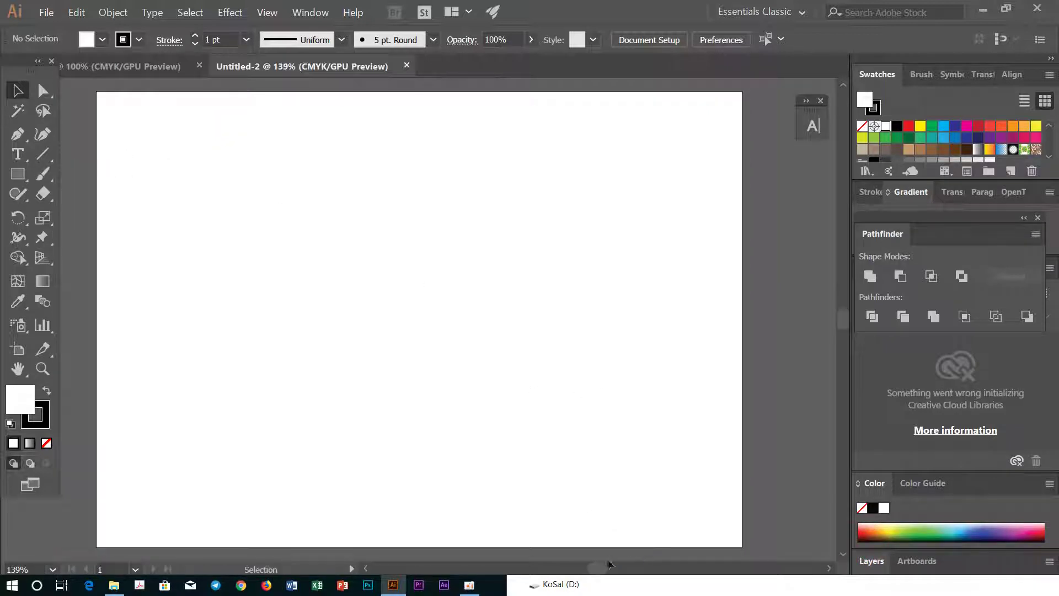
left_click_drag(608, 564, 601, 568)
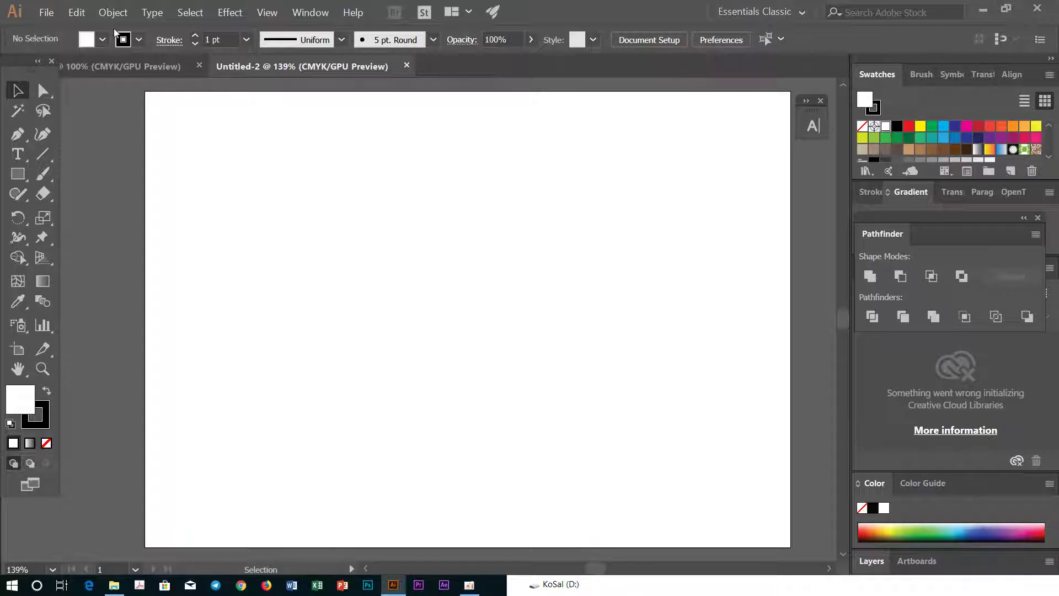
Browse the File, Select and Window menus and the stroke weight and profile options.
left_click(45, 11)
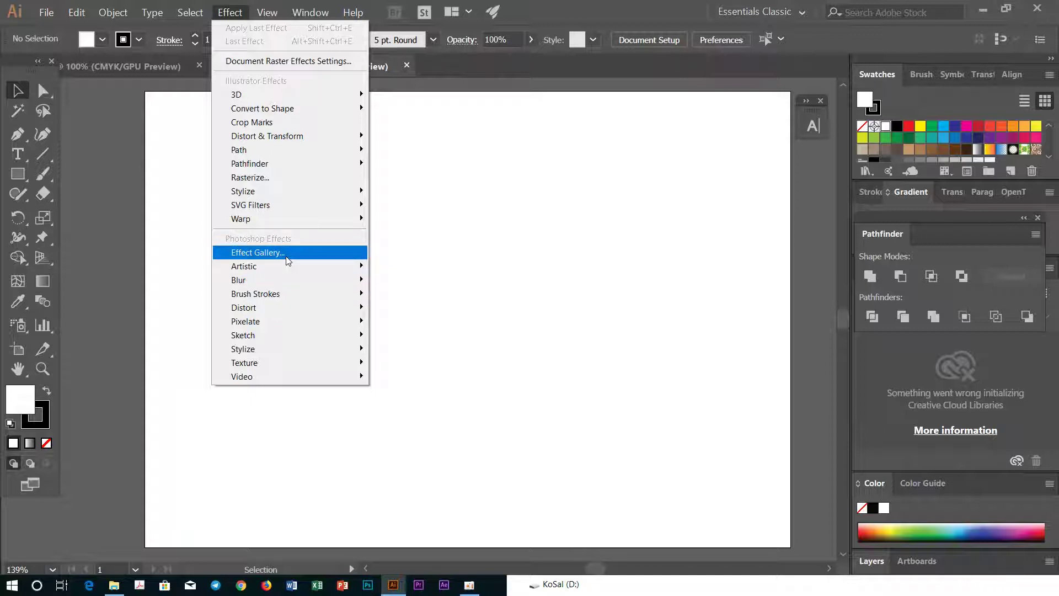
mouse_move(190, 12)
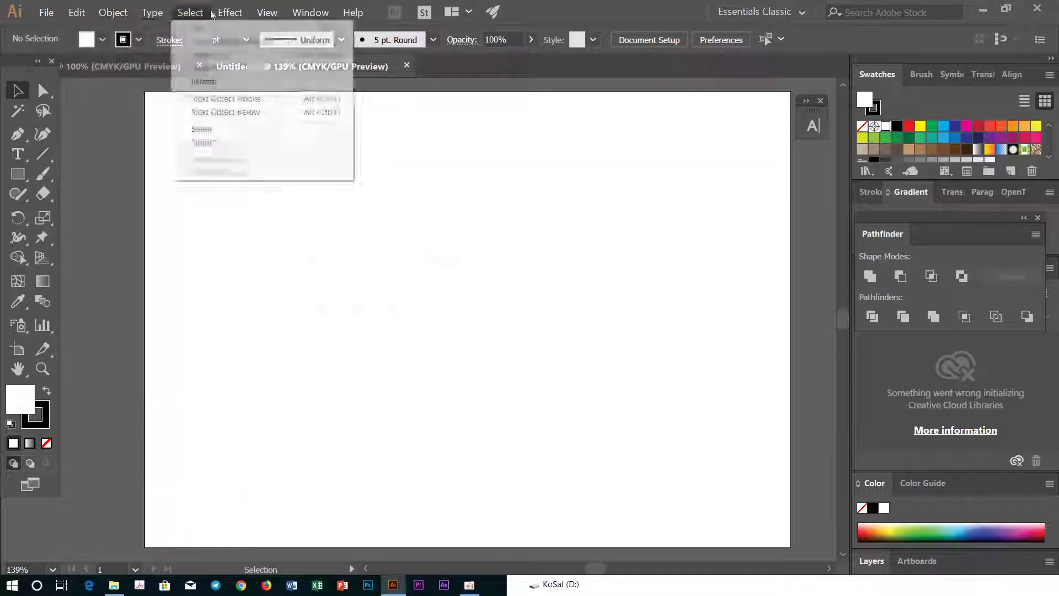
left_click(225, 175)
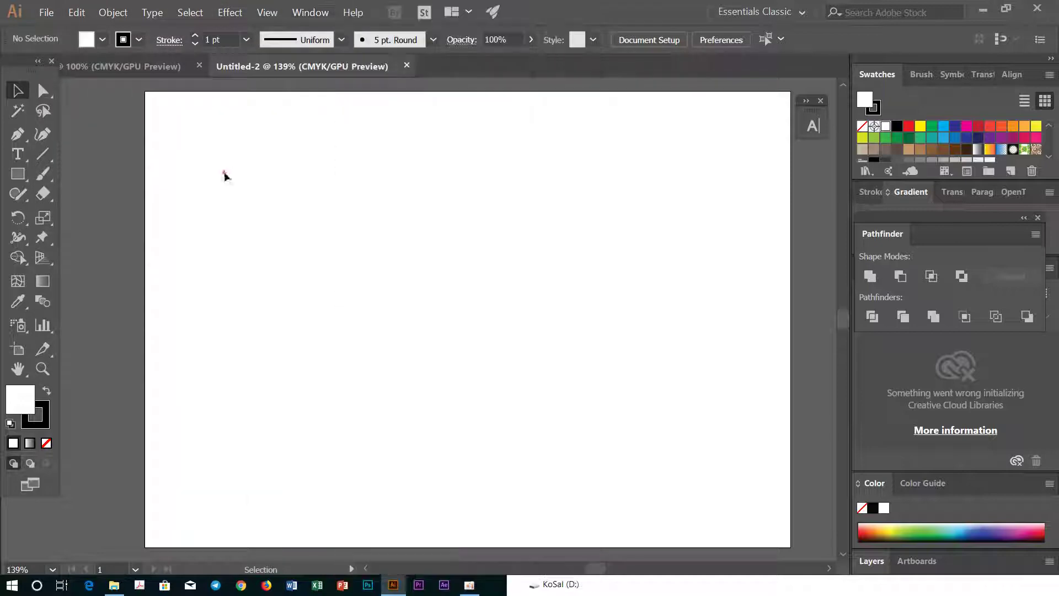
left_click(217, 39)
left_click(297, 50)
Check the brush and fill swatch options, then choose the Pen tool with its flyout.
right_click(371, 40)
left_click(100, 40)
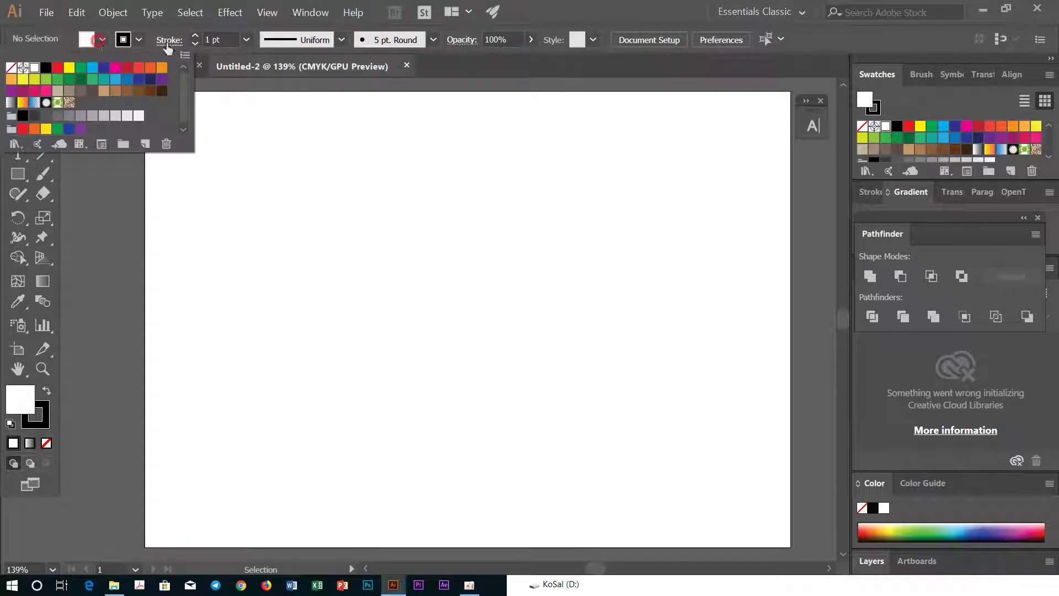
left_click(424, 131)
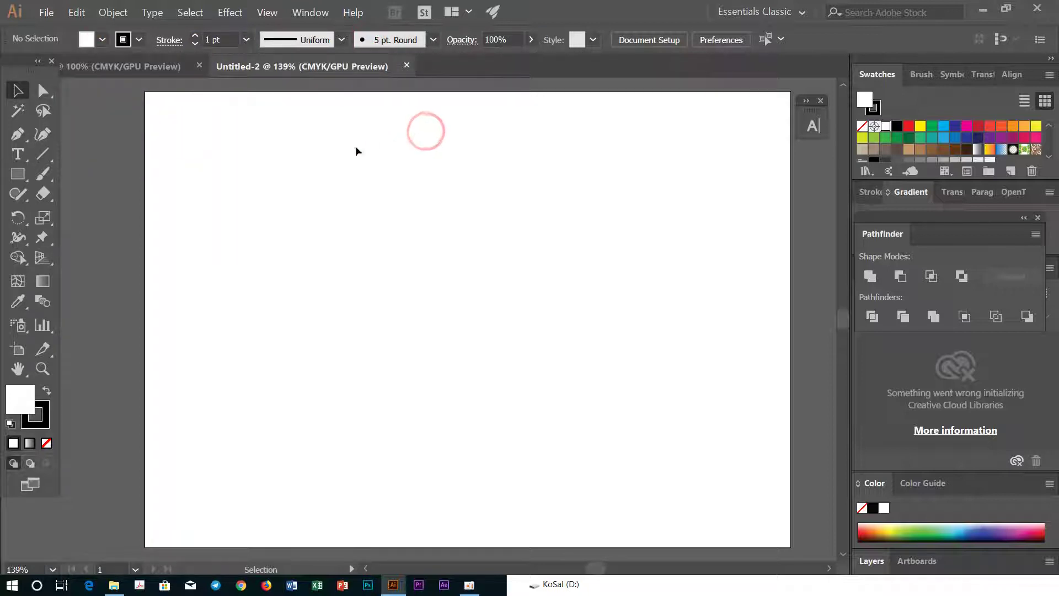
left_click(26, 141)
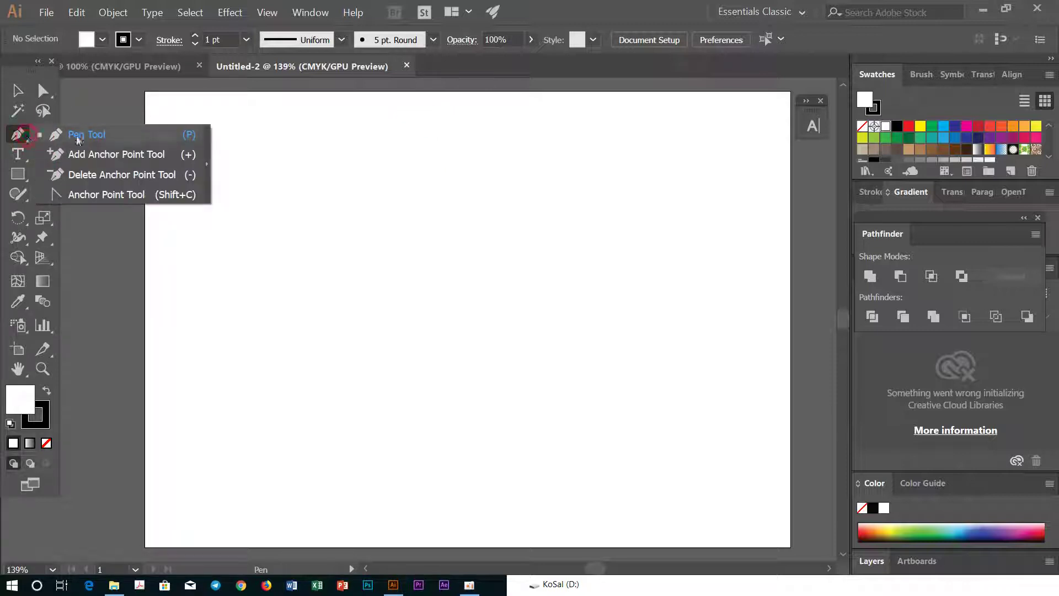
Draw a practice freeform path with the Pen tool, mixing curved and straight segments.
left_click(304, 230)
mouse_move(390, 207)
left_mouse_down()
mouse_move(504, 258)
mouse_move(551, 225)
left_mouse_up()
left_click(444, 173)
left_click(271, 170)
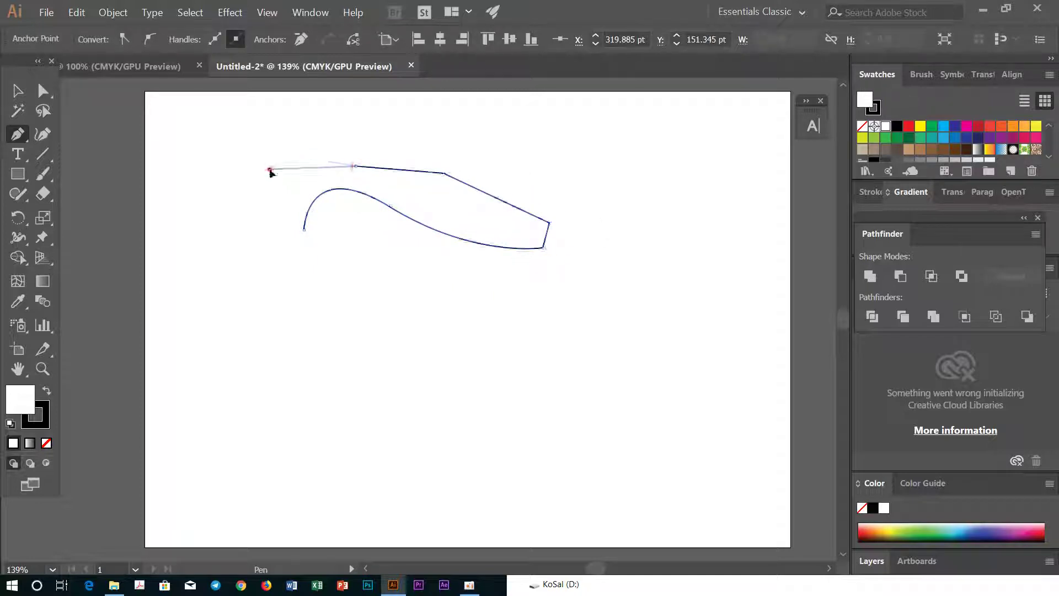
left_click(207, 191)
left_click(252, 227)
mouse_move(313, 226)
left_mouse_down()
mouse_move(334, 214)
mouse_move(313, 226)
left_mouse_up()
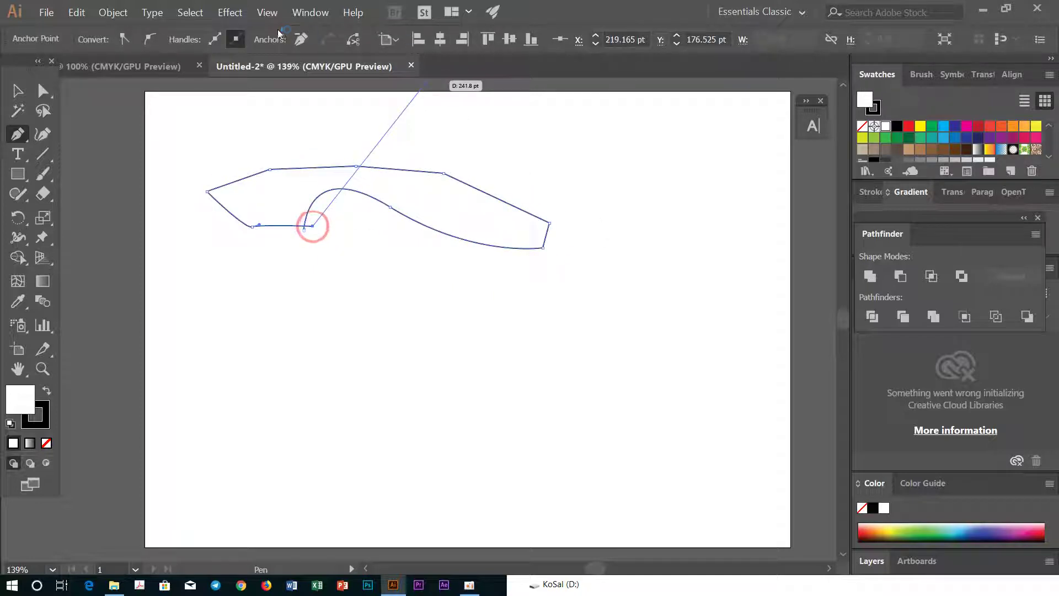
left_click(502, 207)
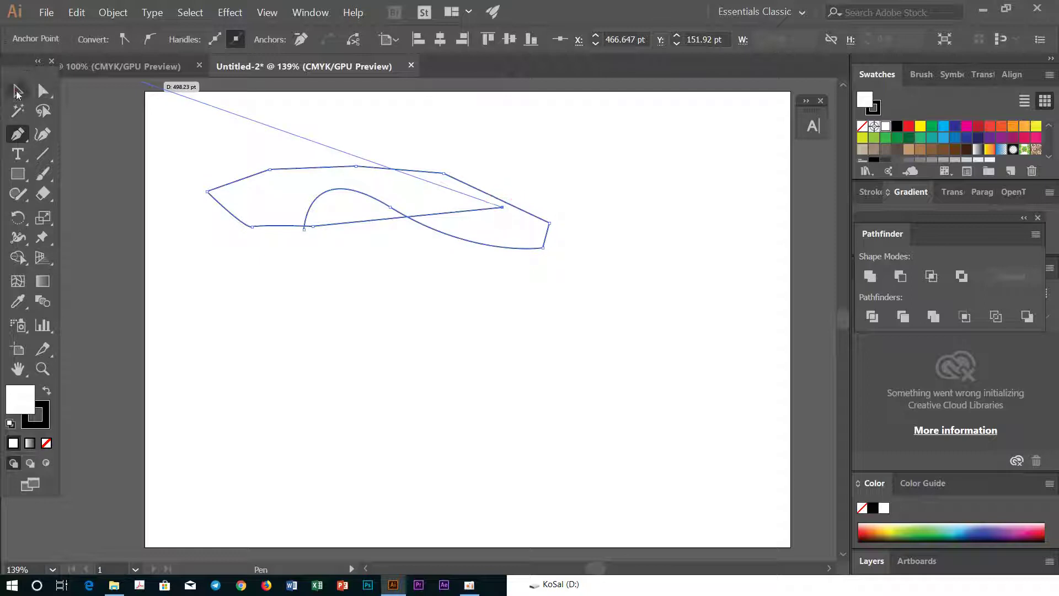
Delete the practice path using the Selection tool.
left_click(17, 90)
key("Delete")
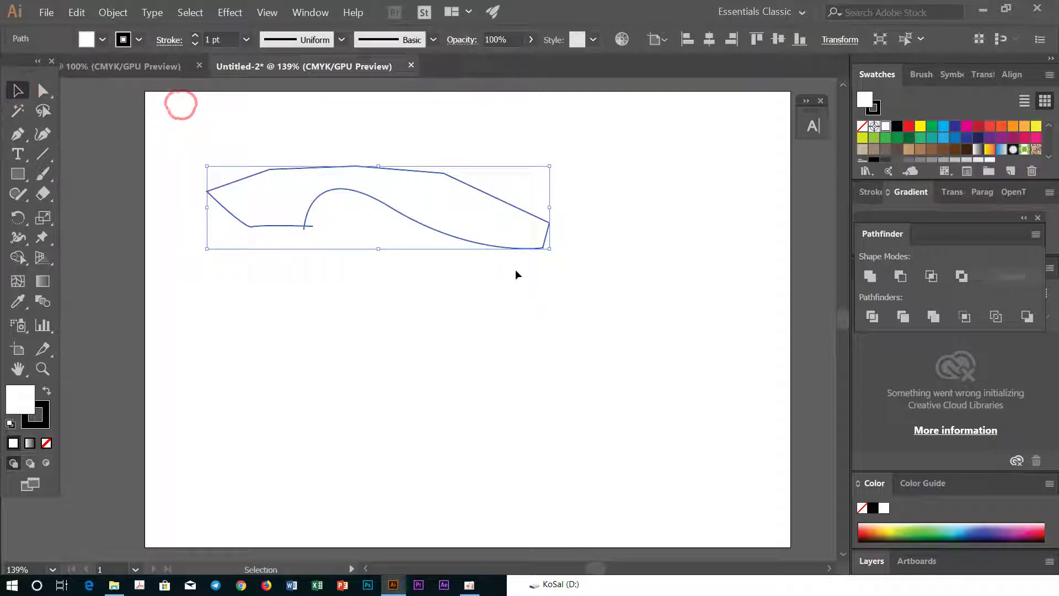
key("Delete")
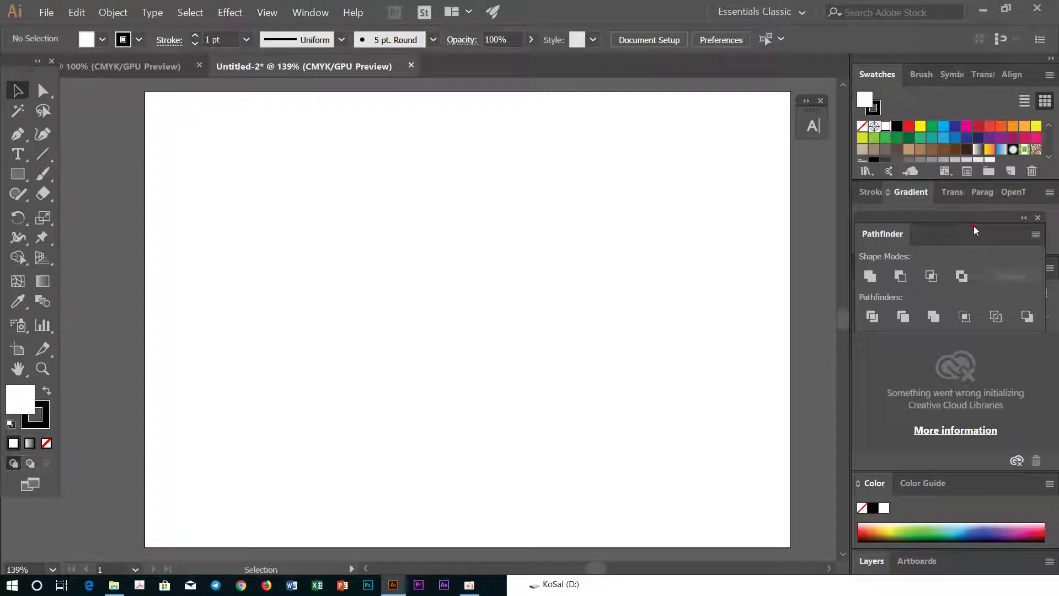
Dock the Pathfinder panel under Stroke and preview the Stroke, Transparency and Gradient panels.
left_click_drag(964, 214, 957, 231)
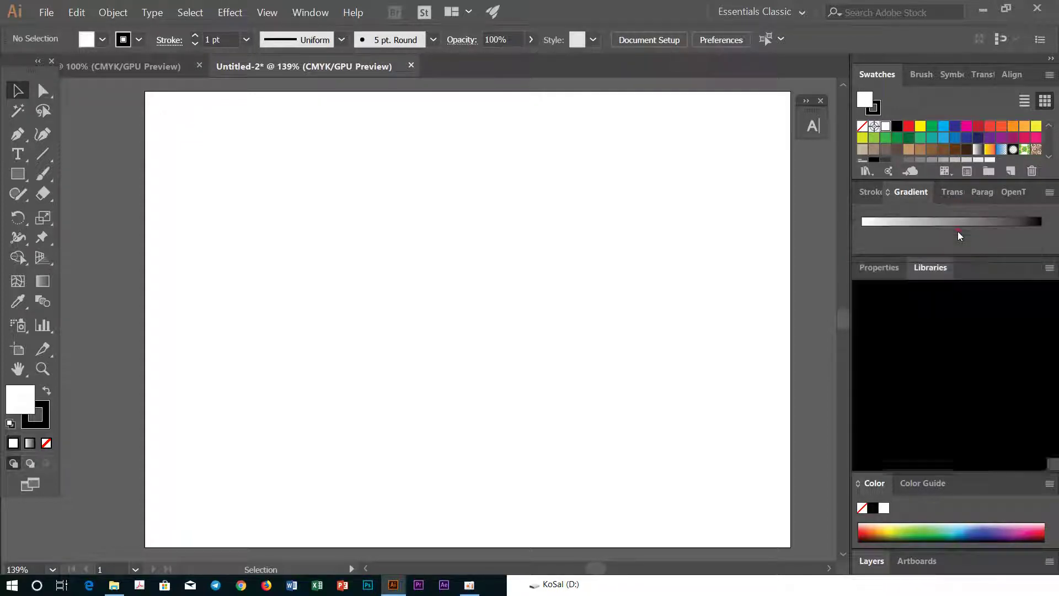
left_click(870, 275)
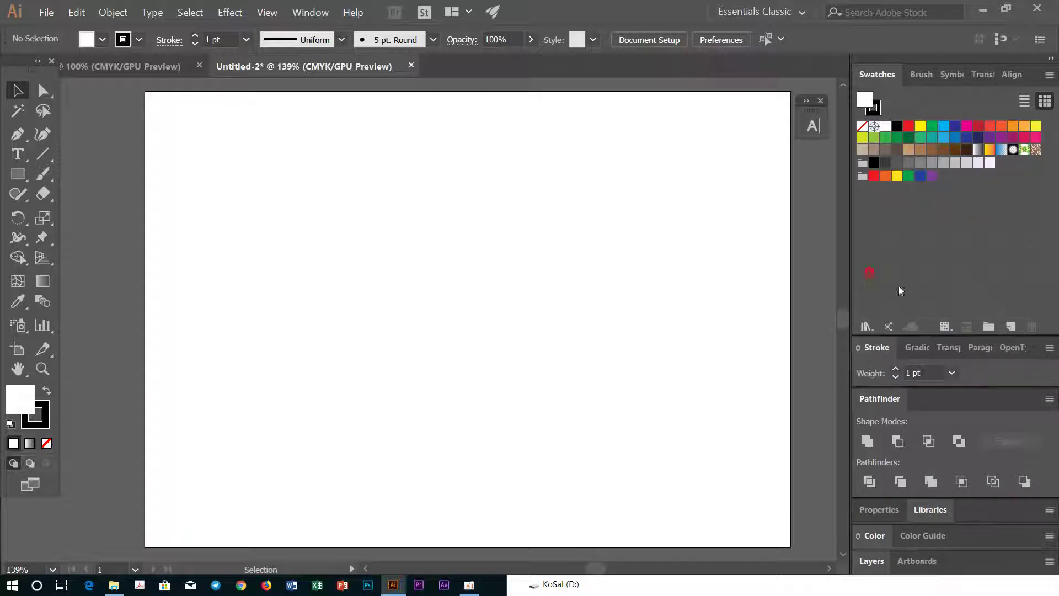
left_click(942, 346)
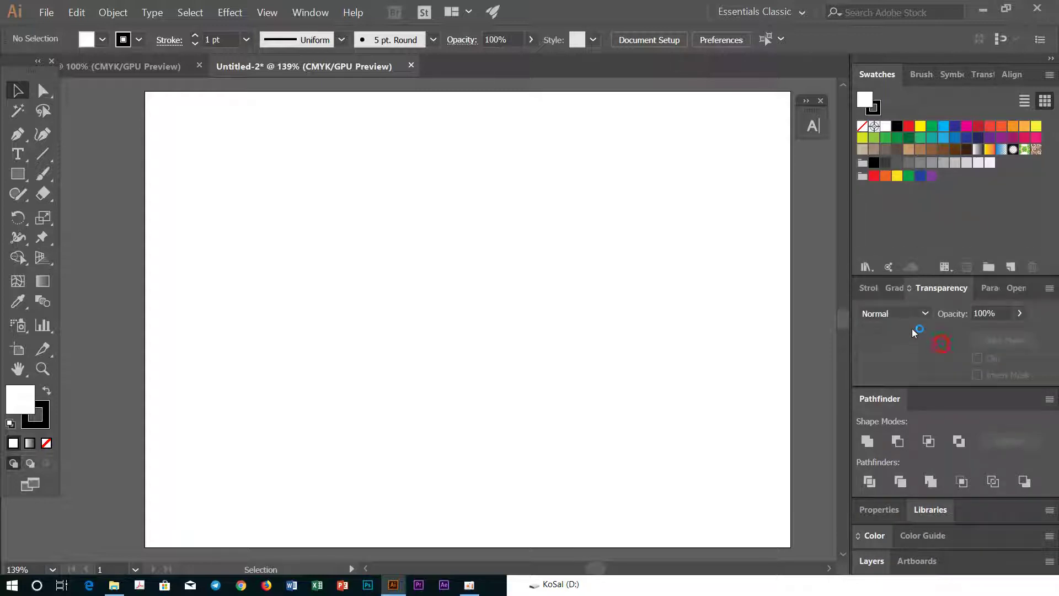
left_click(893, 288)
left_click(864, 276)
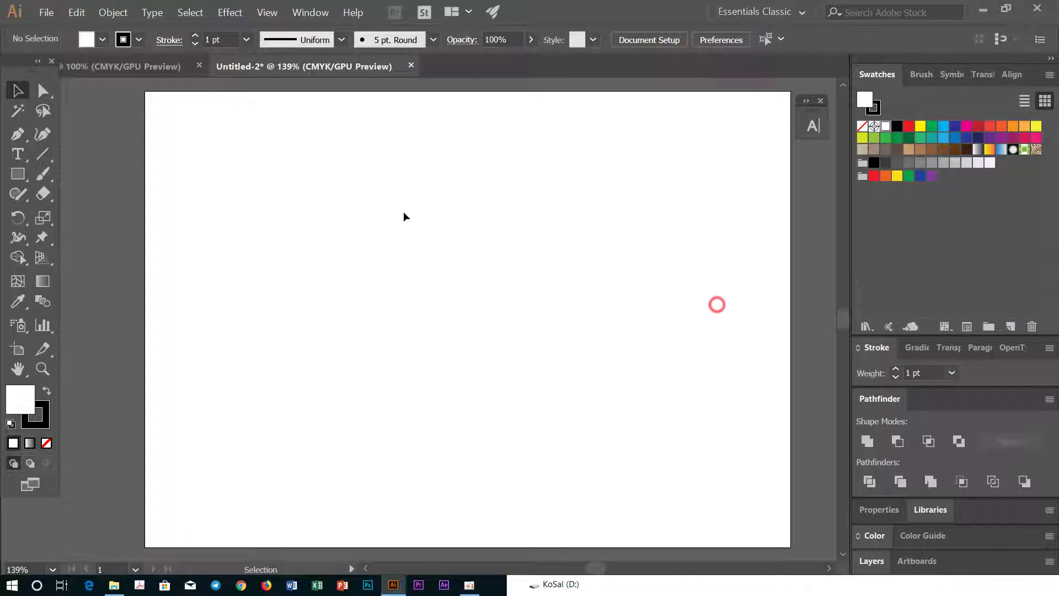
left_click(549, 258)
left_click(36, 96)
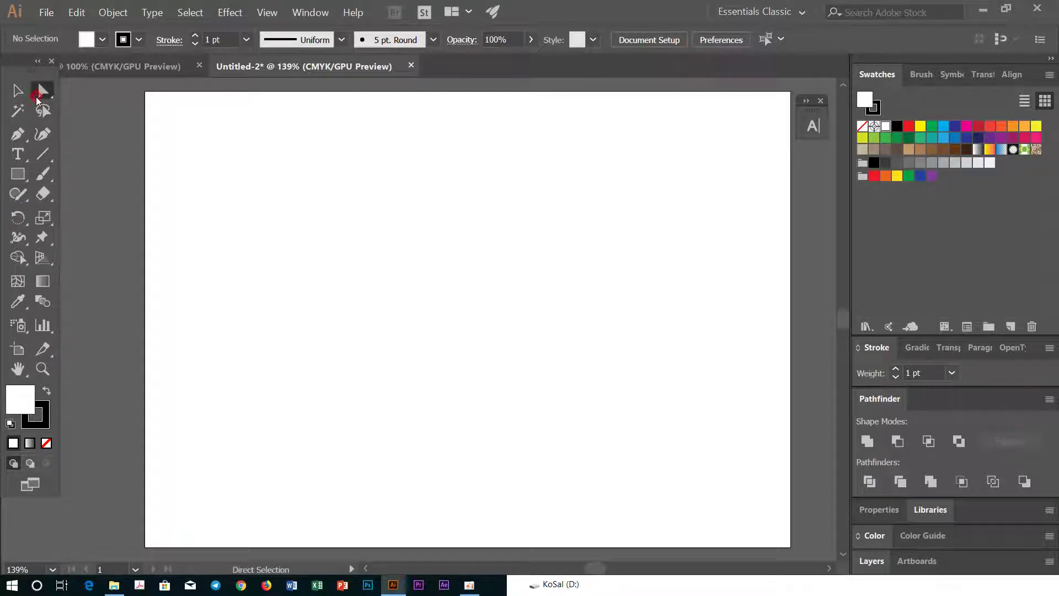
left_click(154, 218)
left_click(468, 218)
left_click_drag(842, 331, 834, 326)
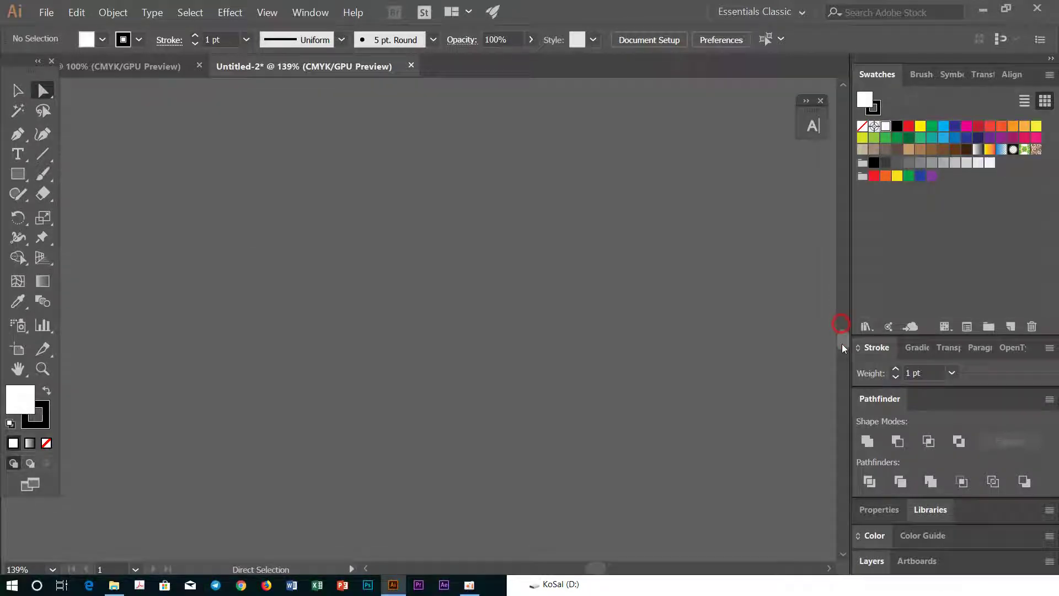
scroll(556, 267, "down", 1)
scroll(739, 297, "up", 2)
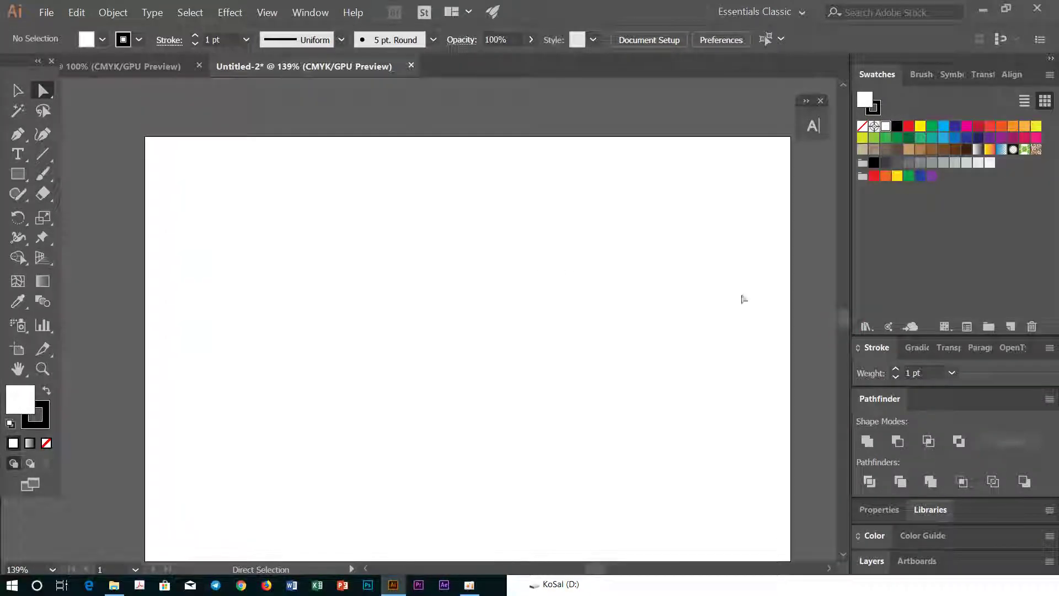
scroll(773, 276, "down", 3)
scroll(793, 265, "up", 4)
scroll(688, 376, "down", 3)
scroll(689, 376, "up", 3)
scroll(686, 374, "down", 2)
scroll(682, 376, "up", 1)
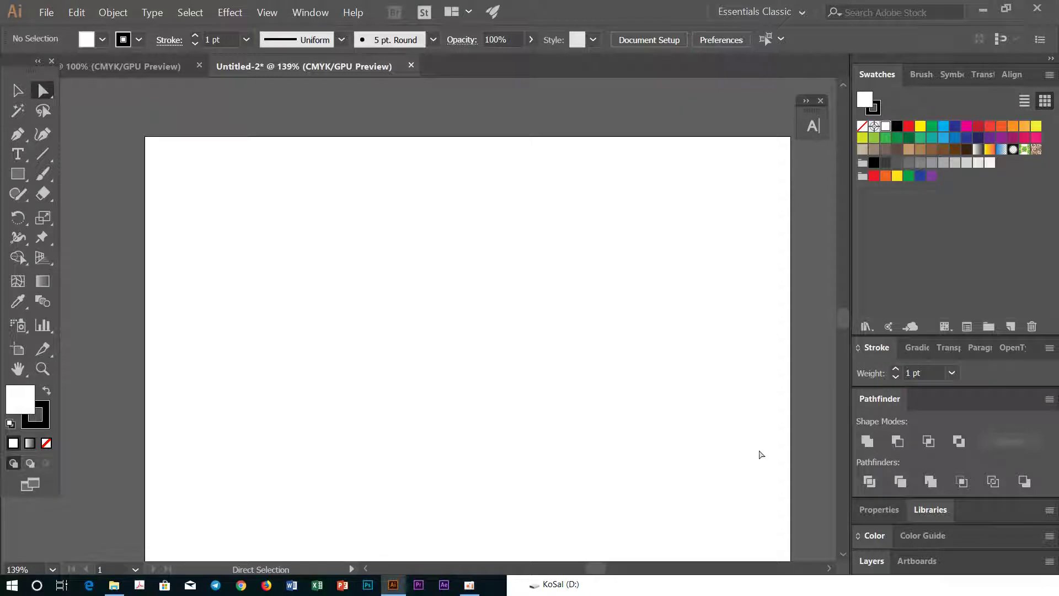
scroll(676, 345, "down", 1)
scroll(655, 364, "down", 2)
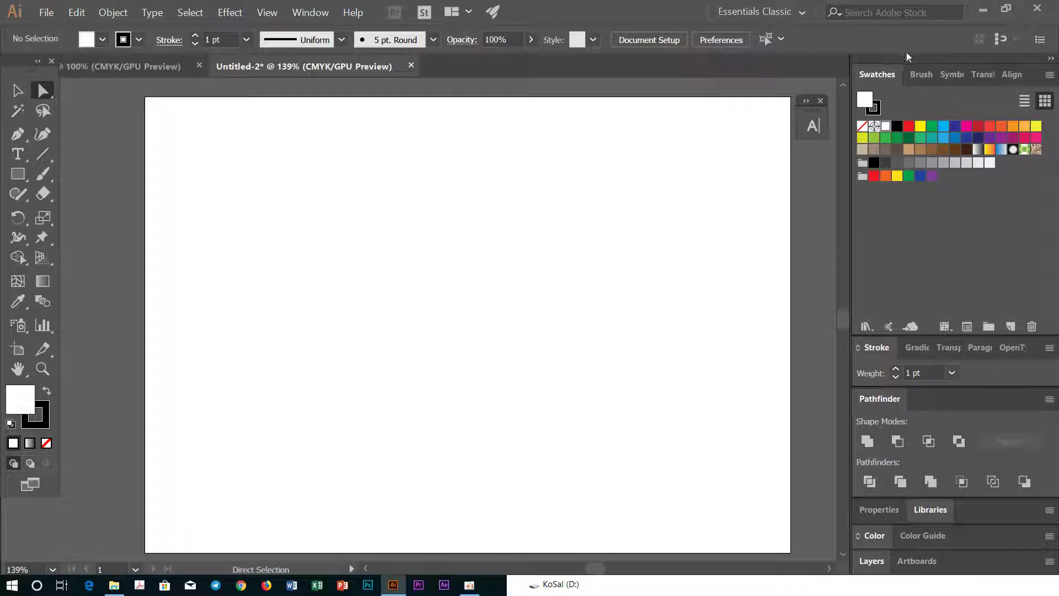
left_click(17, 91)
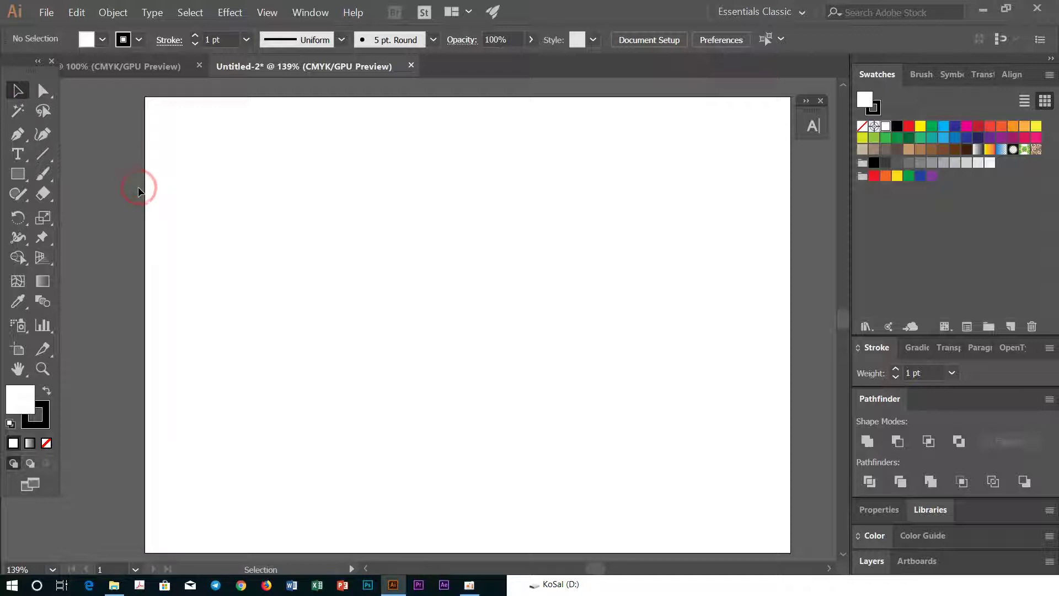